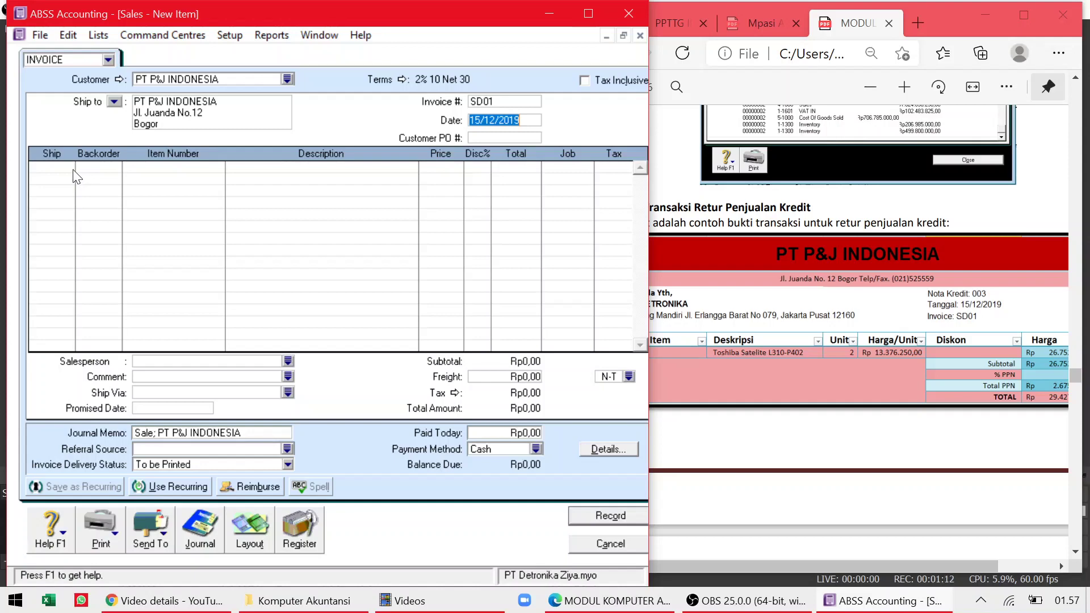
# Check the credit note in the PDF module and keep the Item layout for the sales invoice.
pyautogui.click(687, 365)
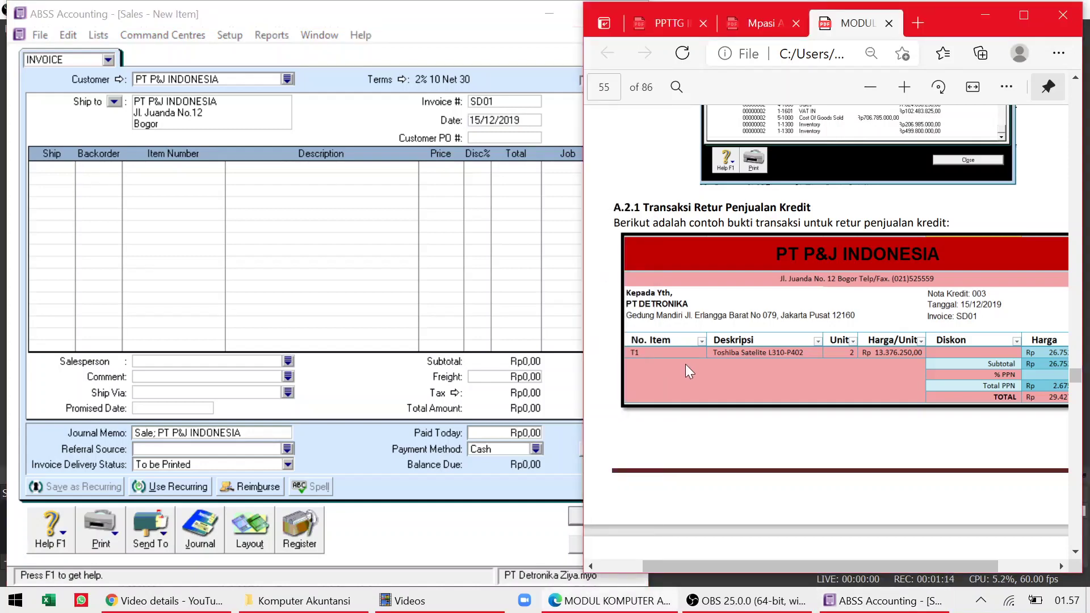
pyautogui.click(250, 531)
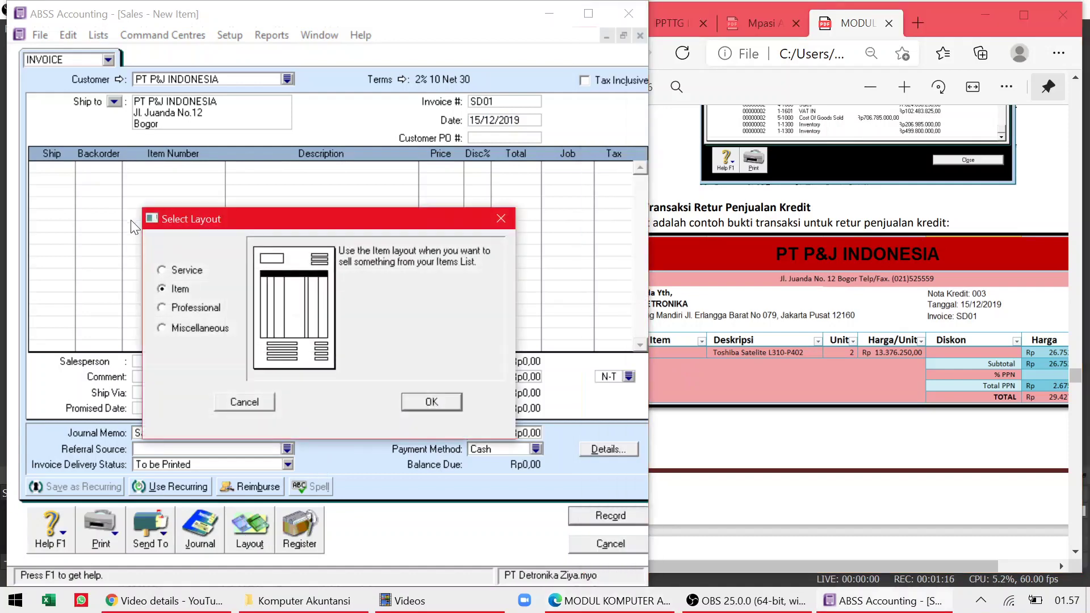
pyautogui.click(432, 401)
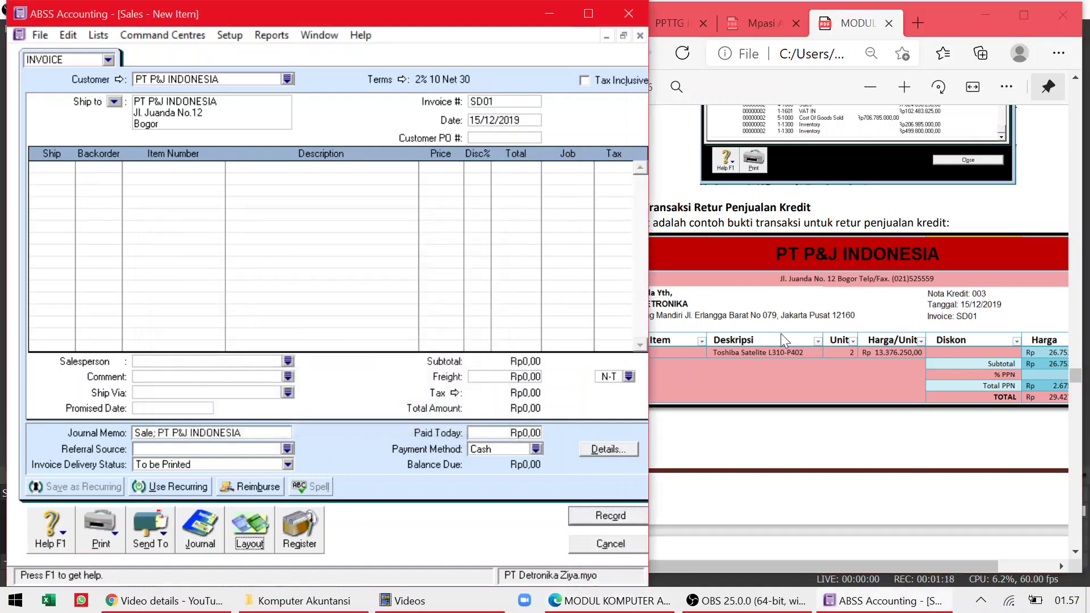
pyautogui.click(782, 382)
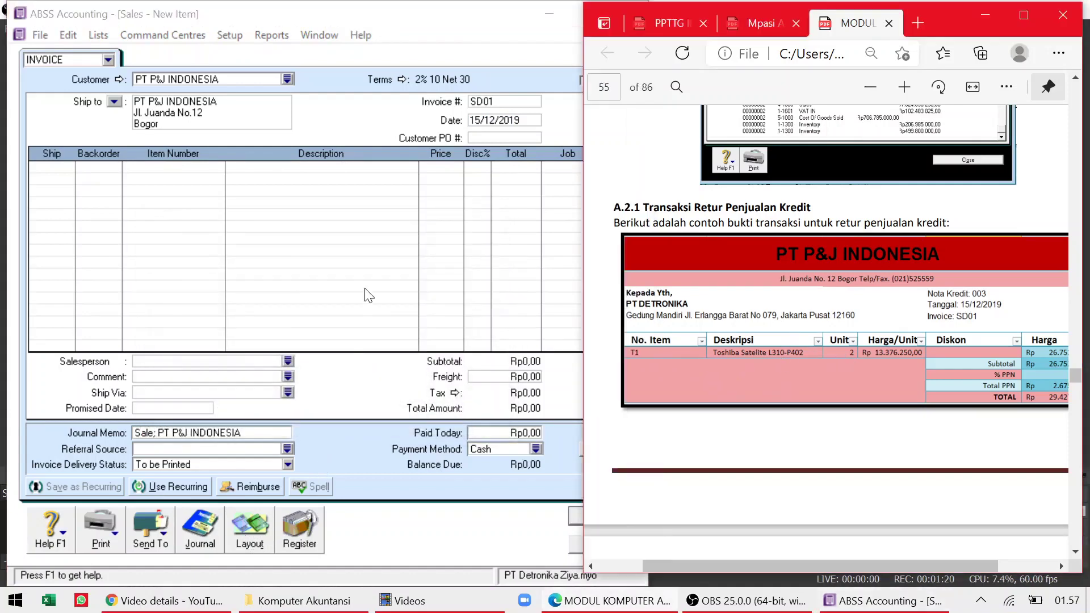
# Enter a return line with a ship quantity of -2 for item T1 at a unit price of Rp13.376.250.
pyautogui.click(47, 167)
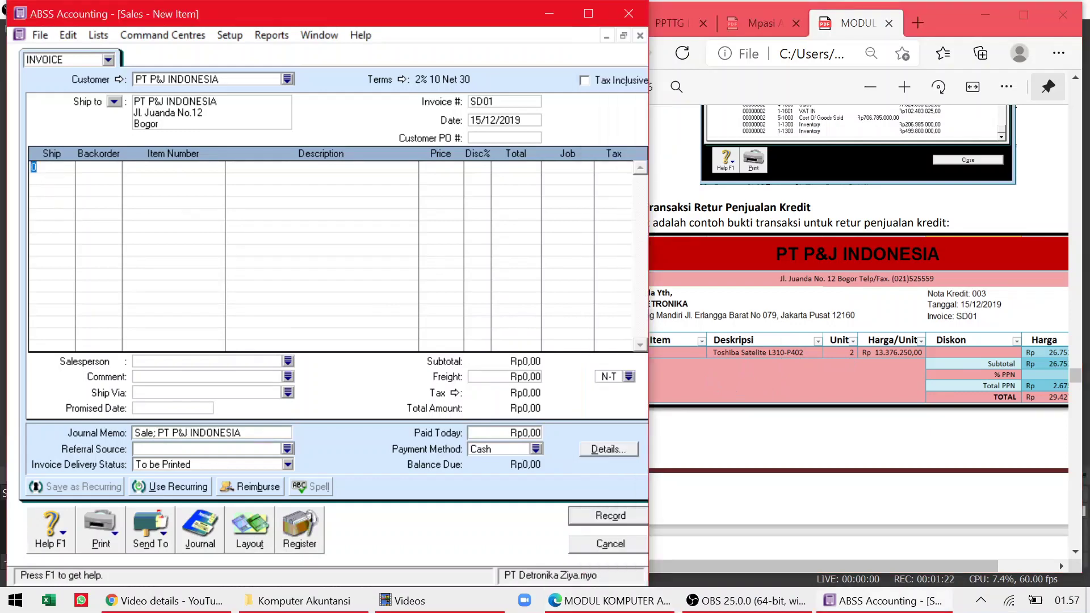
pyautogui.write('-2')
pyautogui.press('Tab')
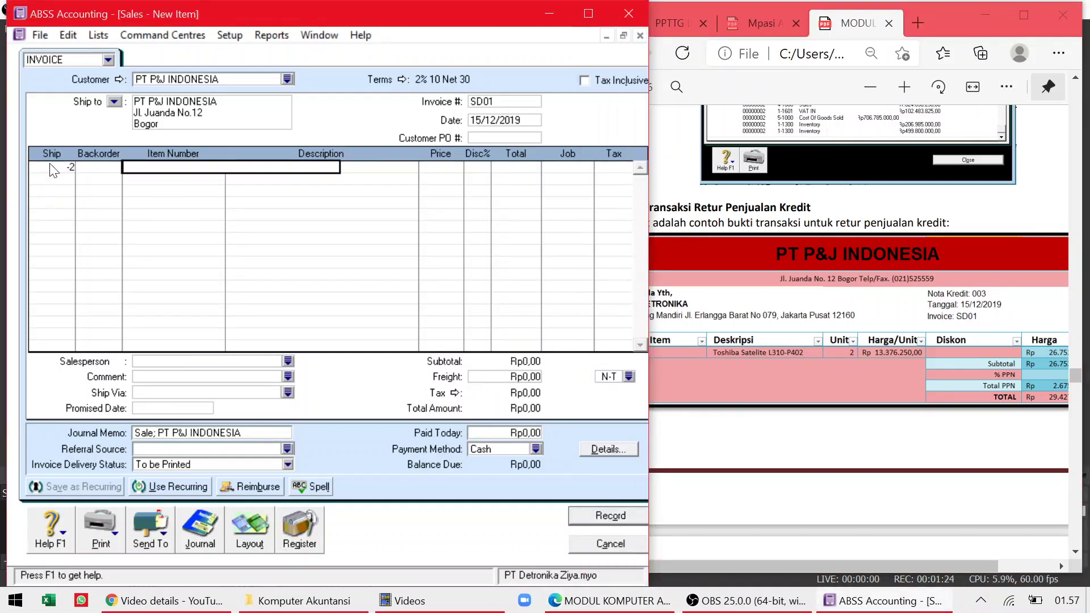
pyautogui.write('T1')
pyautogui.press('Tab')
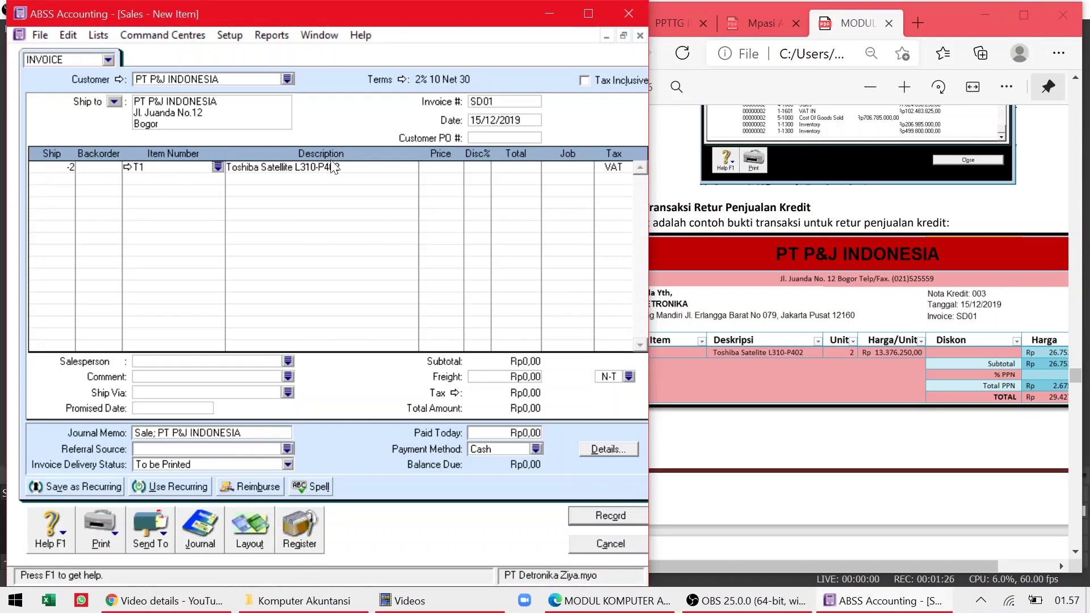
pyautogui.press('Tab')
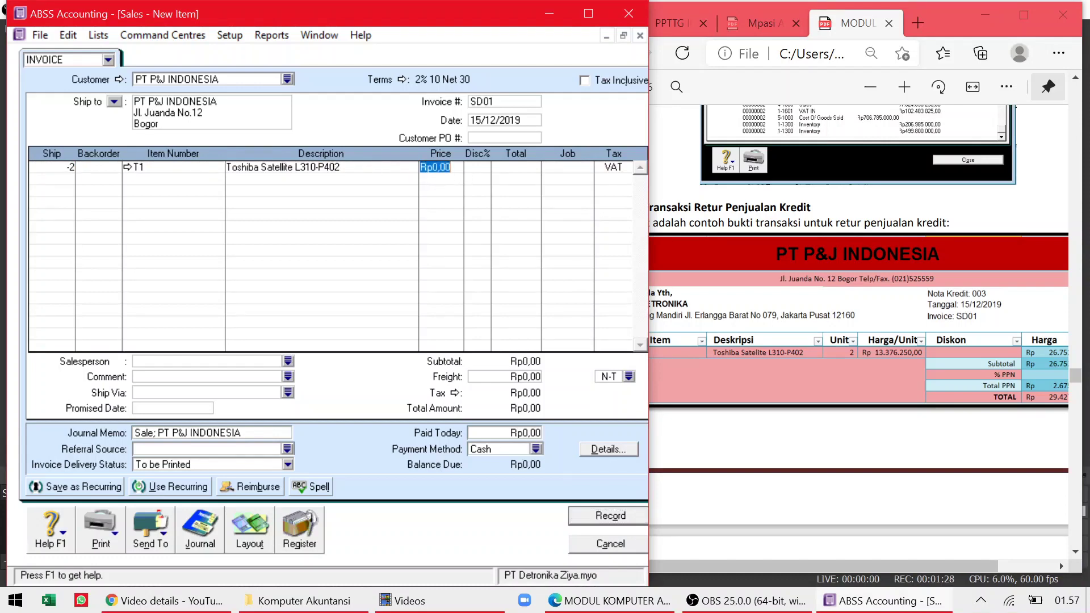
pyautogui.write('13376250')
pyautogui.press('Tab')
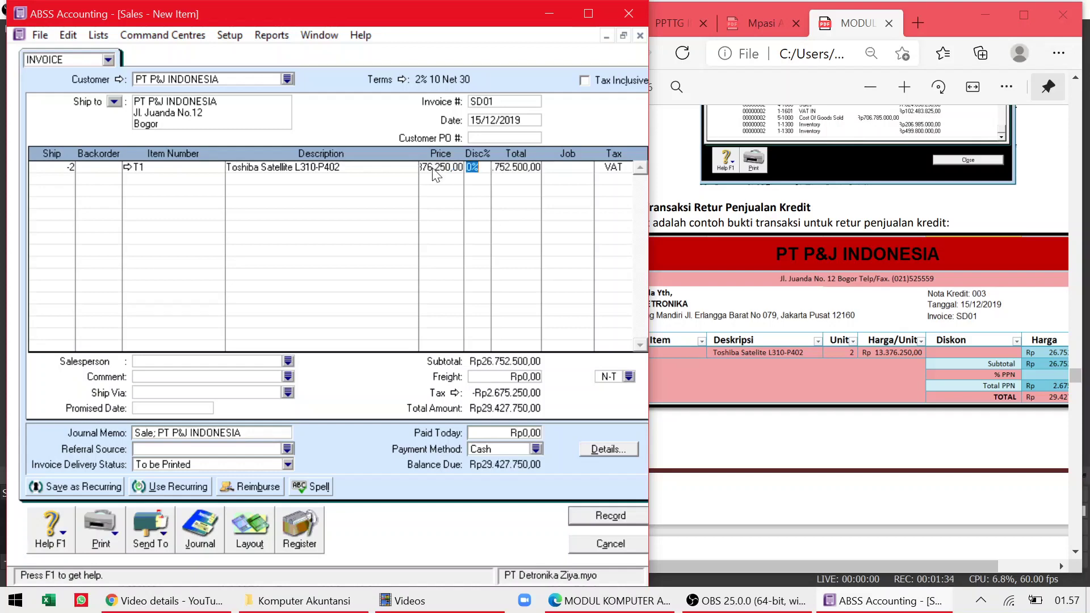
pyautogui.press('Tab')
pyautogui.press('Tab')
# Compare the invoice totals with the credit note in the PDF and record the return invoice.
pyautogui.click(819, 567)
pyautogui.moveTo(820, 567); pyautogui.dragTo(880, 554)
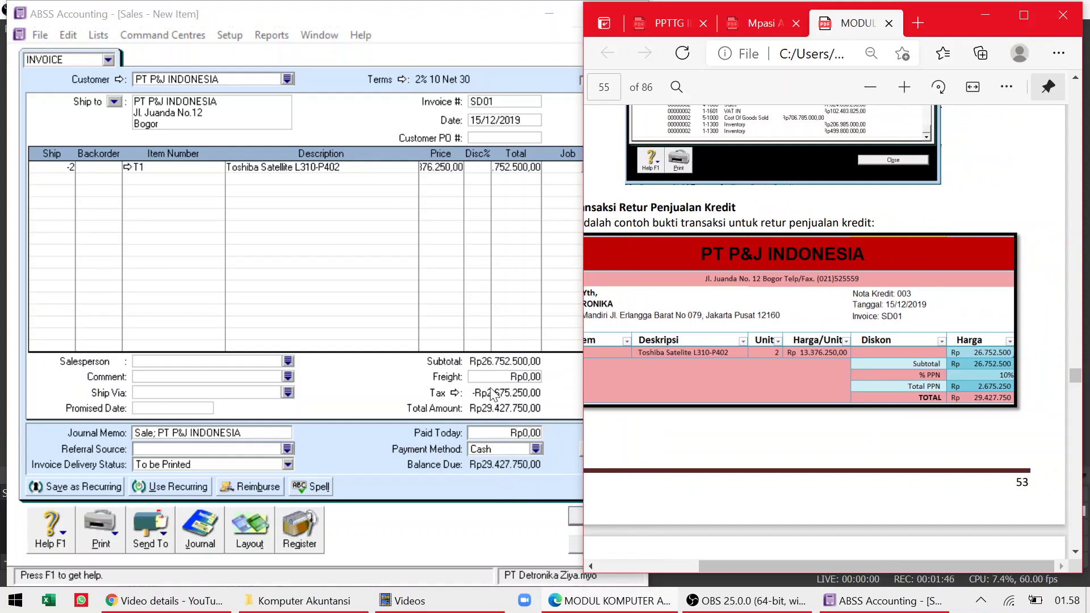
pyautogui.click(490, 433)
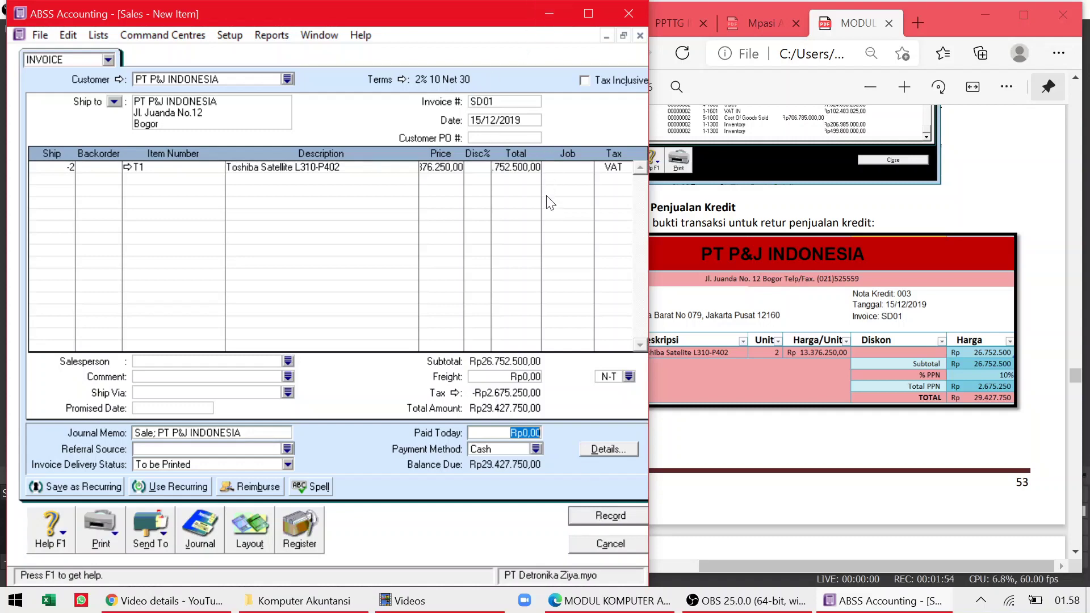
pyautogui.click(608, 516)
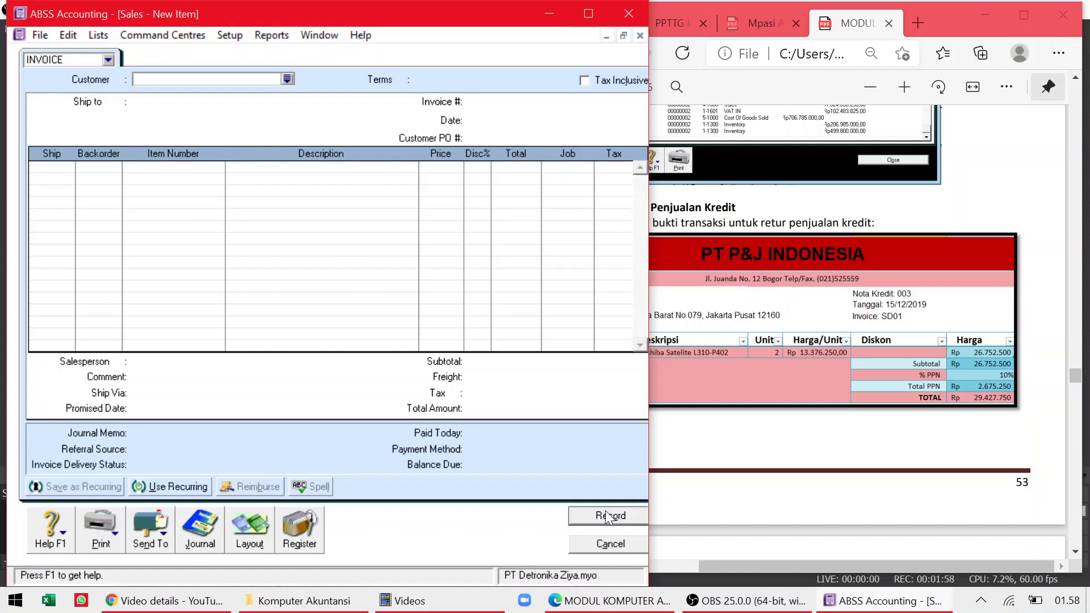
pyautogui.click(716, 460)
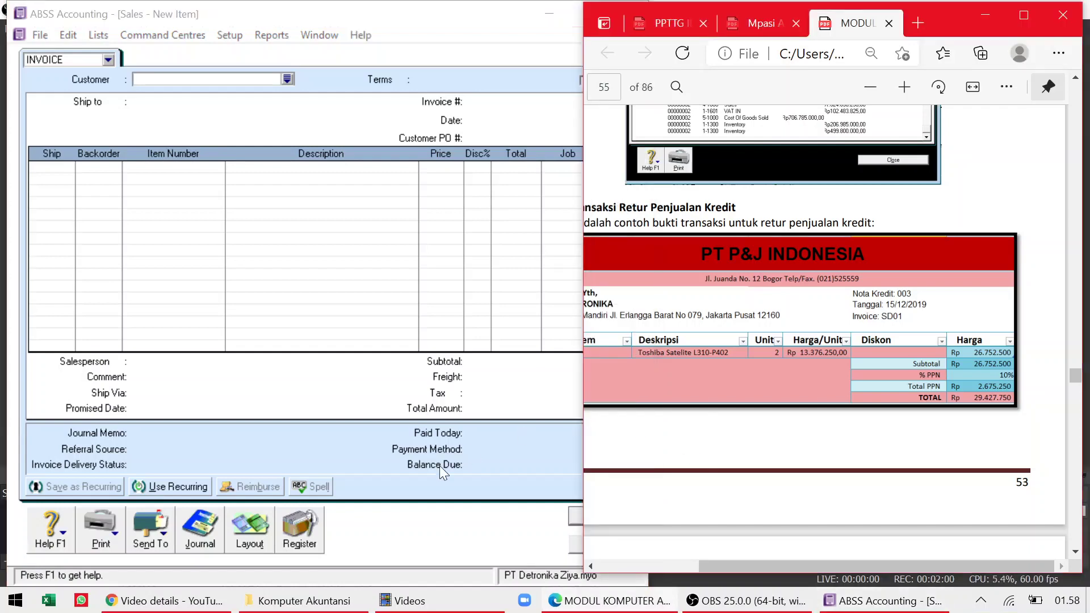
# Start applying the PT P&J INDONESIA return credit from the sales register to a sale, with SD01 as its ID.
pyautogui.click(304, 528)
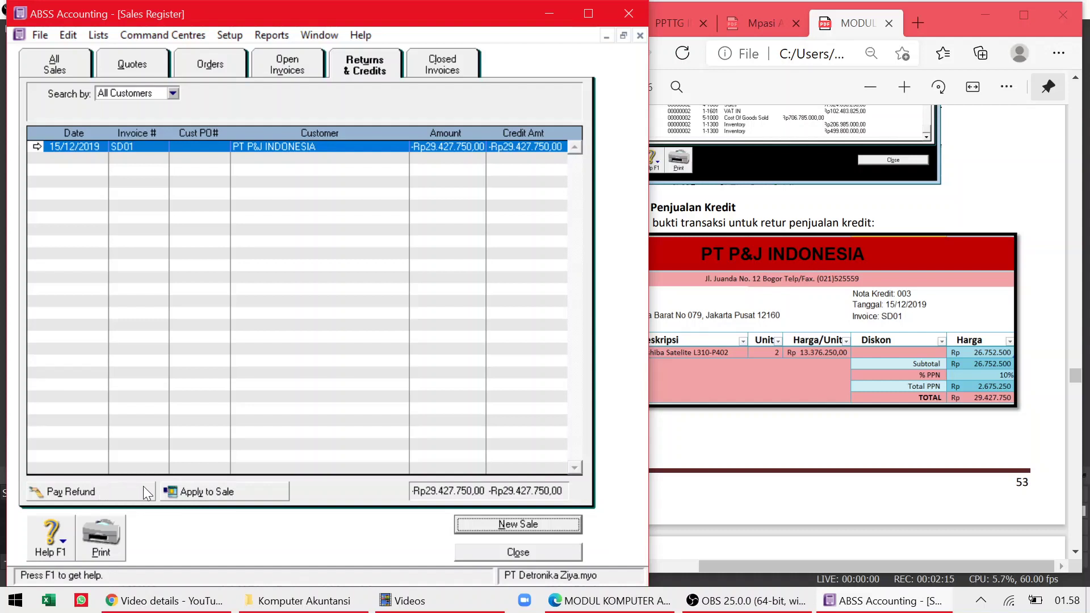
pyautogui.click(231, 492)
pyautogui.click(454, 89)
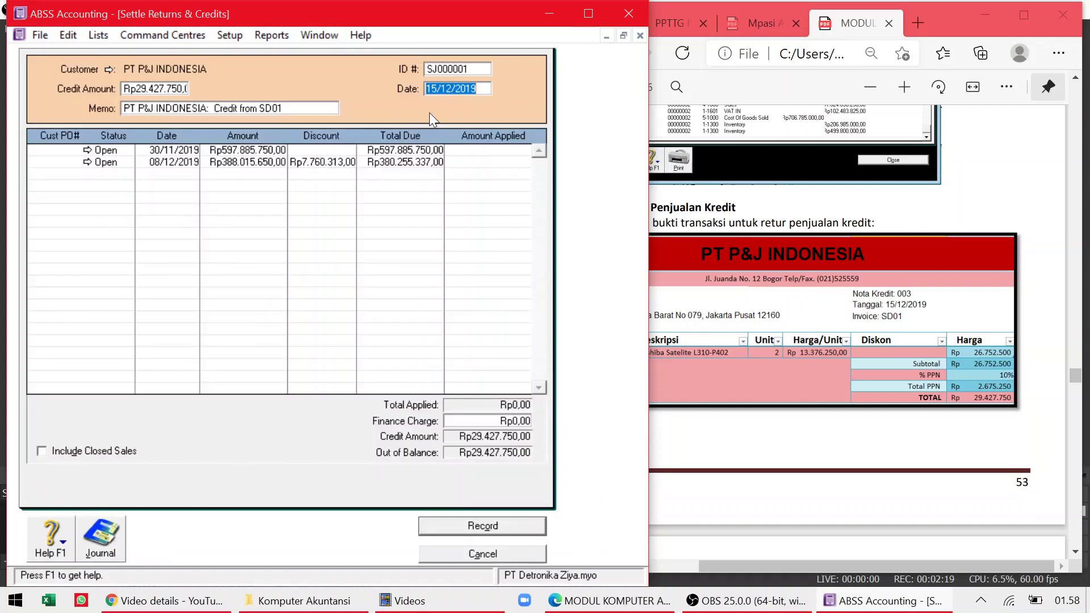
pyautogui.click(467, 69)
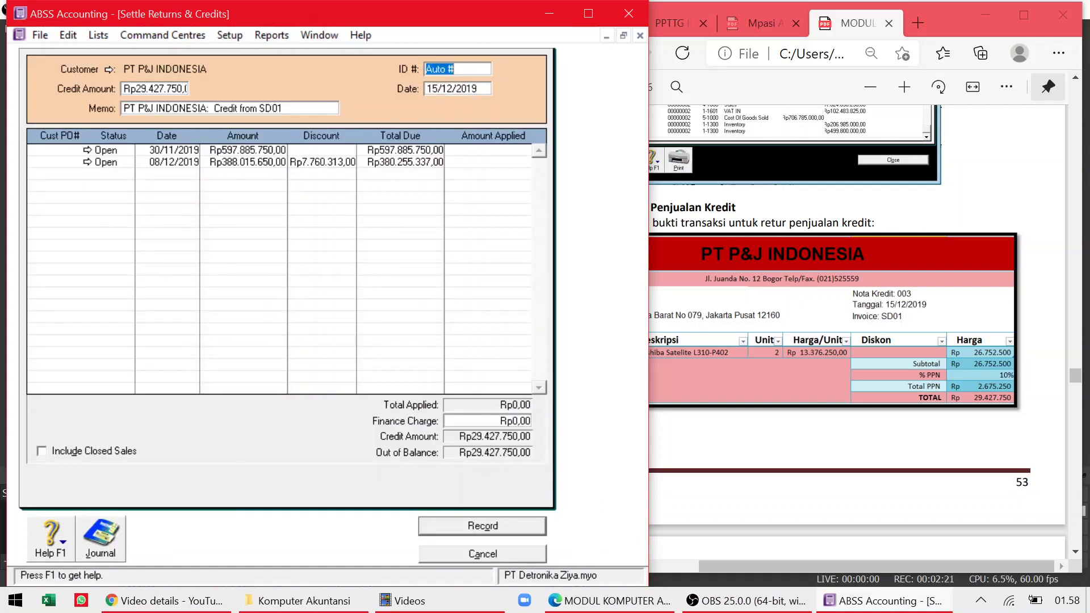
pyautogui.write('SD01')
pyautogui.click(170, 89)
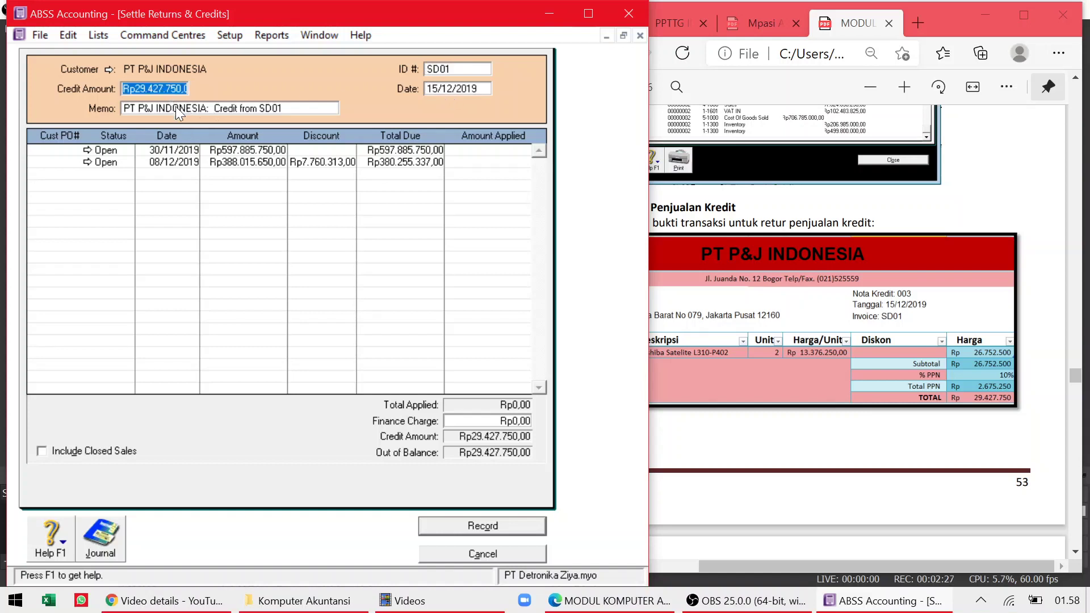
pyautogui.click(176, 107)
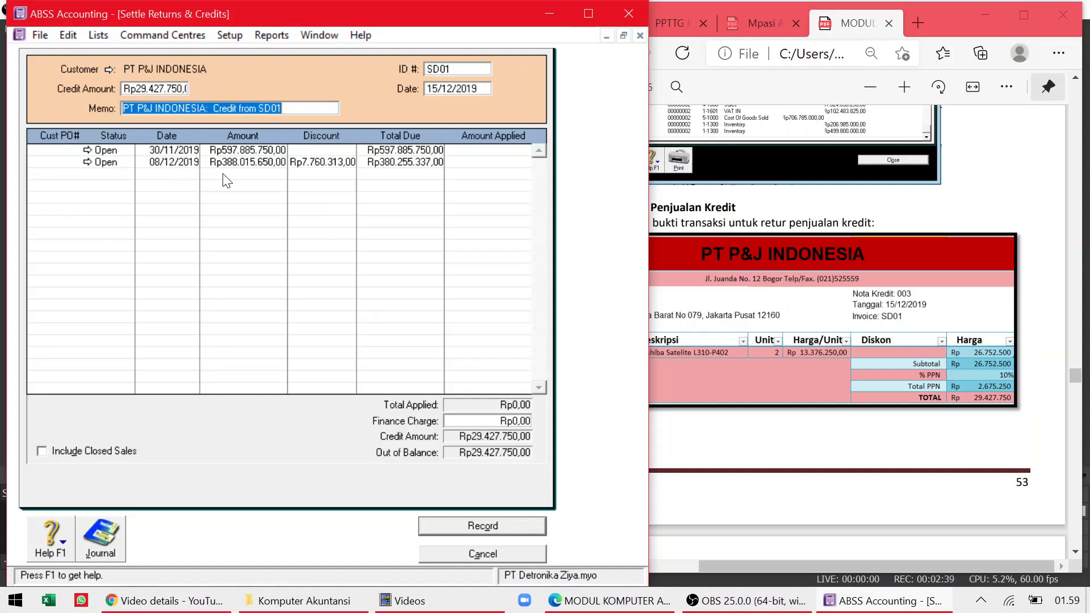
# Look up the original PT P&J INDONESIA sale of 08/12/2019 in the sales journal and return to the credit settlement.
pyautogui.click(812, 324)
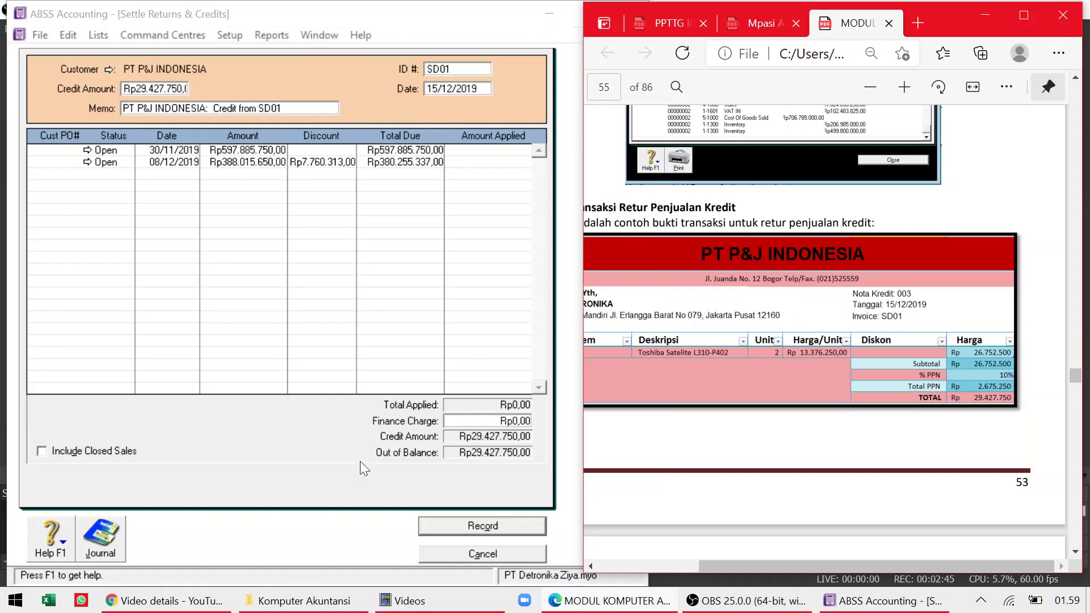
pyautogui.click(115, 537)
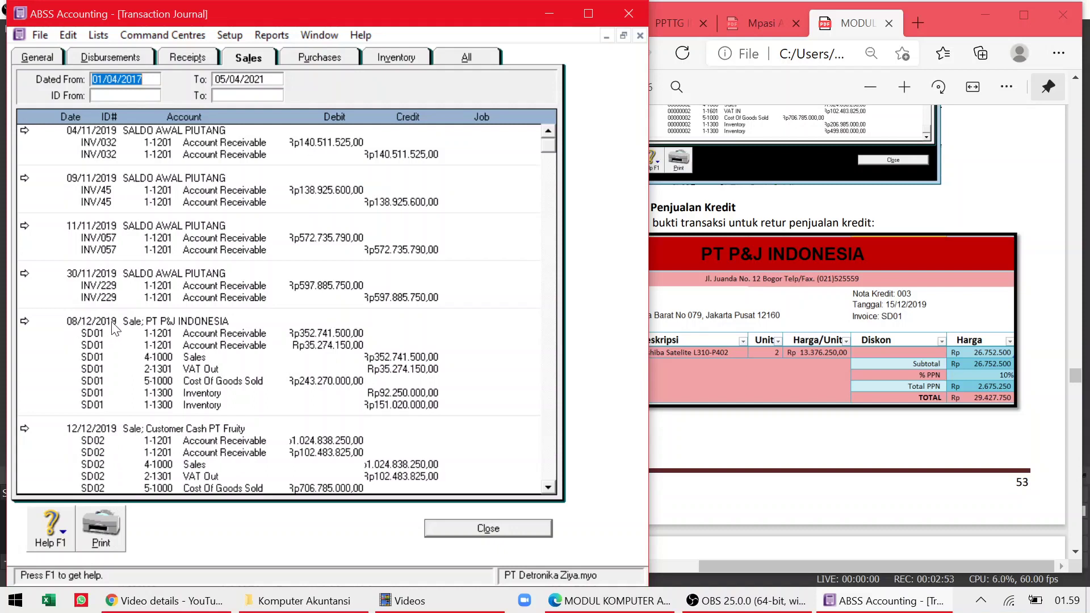
pyautogui.click(453, 527)
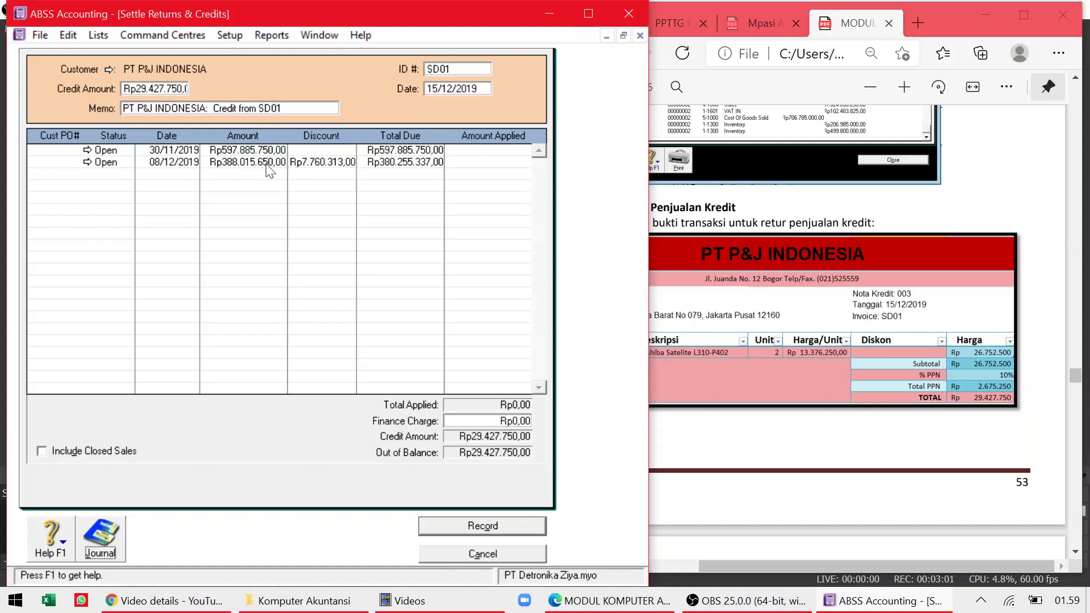
# Clear the discount on the 08/12/2019 sale and record the Rp29.427.750,00 credit applied to it.
pyautogui.click(316, 164)
pyautogui.press('BackSpace')
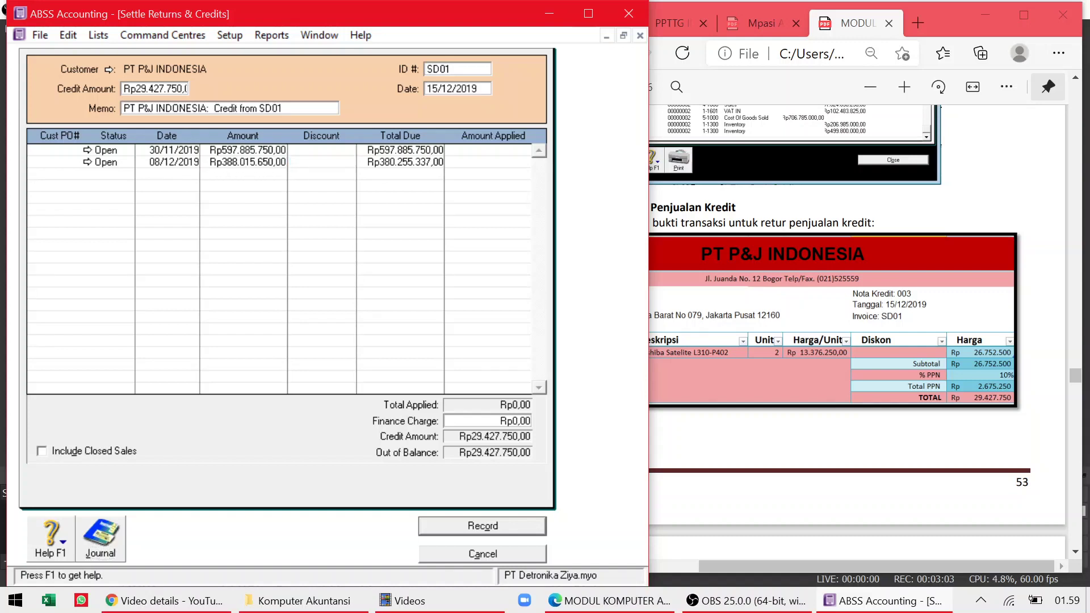
pyautogui.click(474, 163)
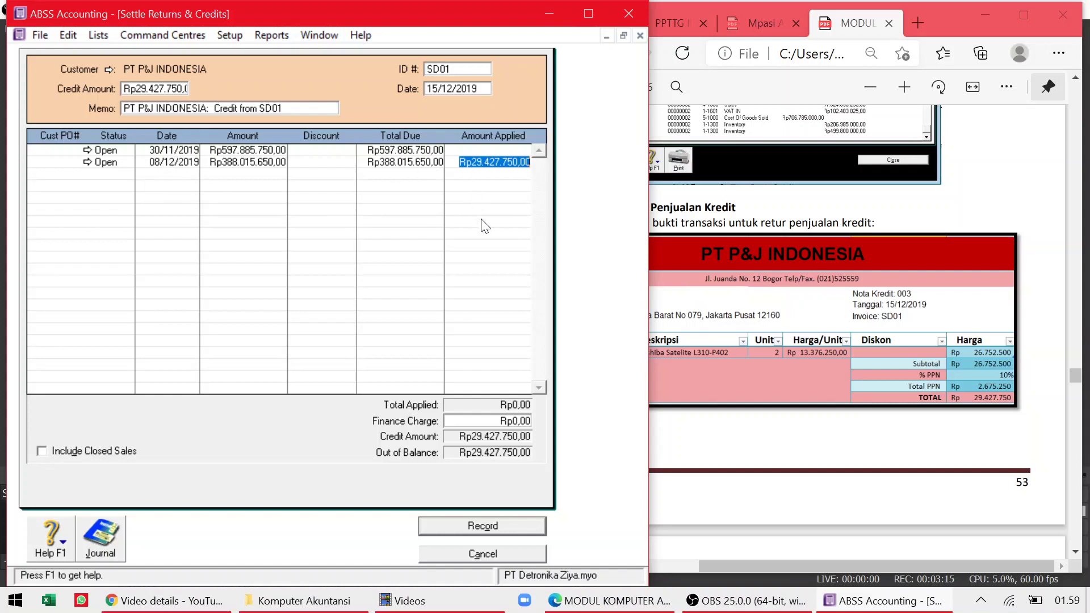
pyautogui.click(494, 162)
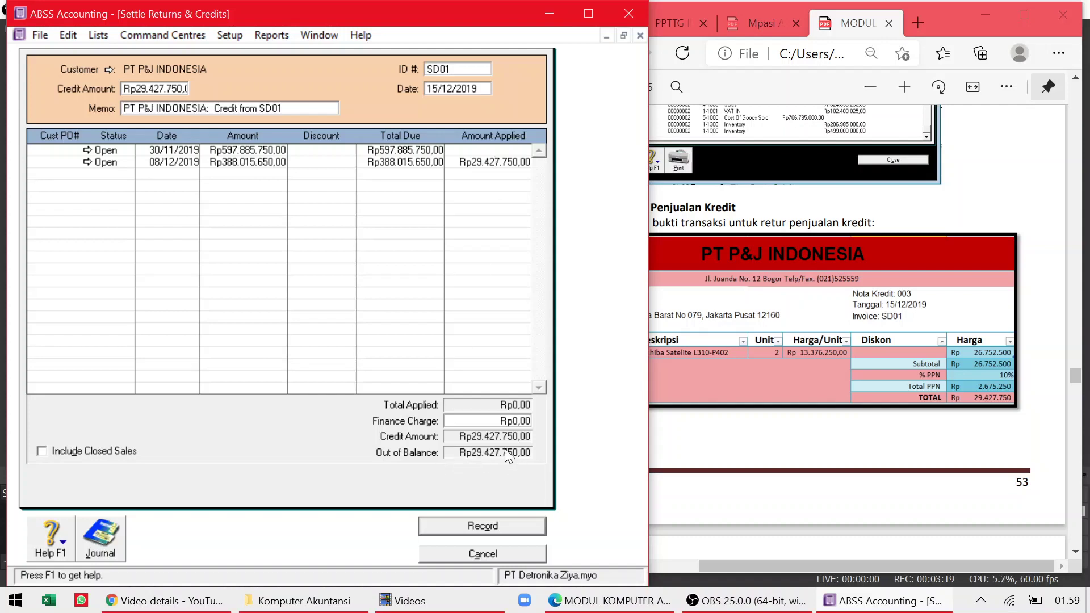
pyautogui.press('Tab')
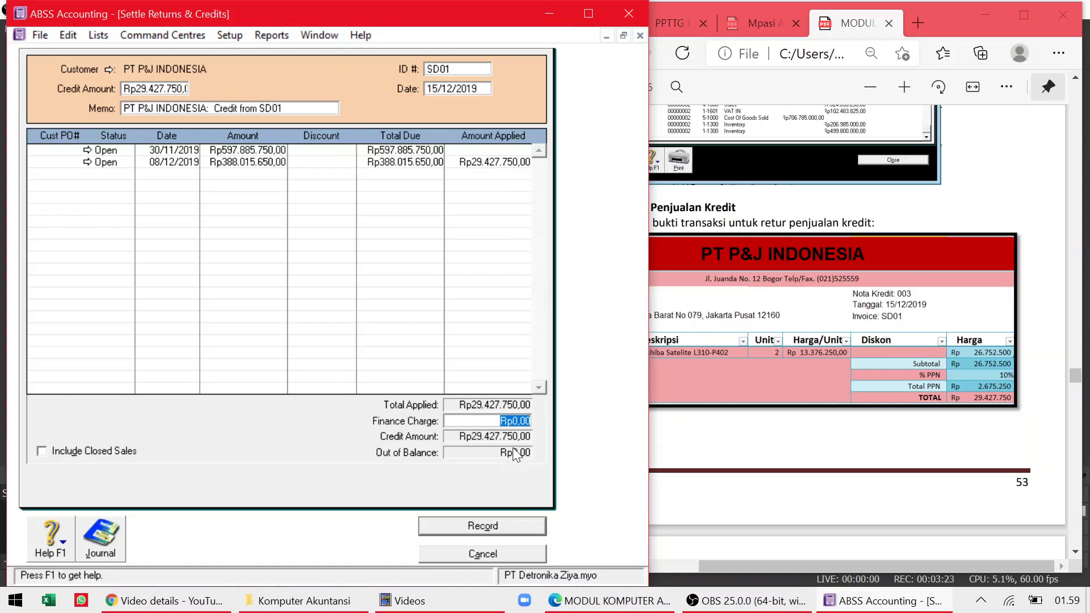
pyautogui.click(483, 526)
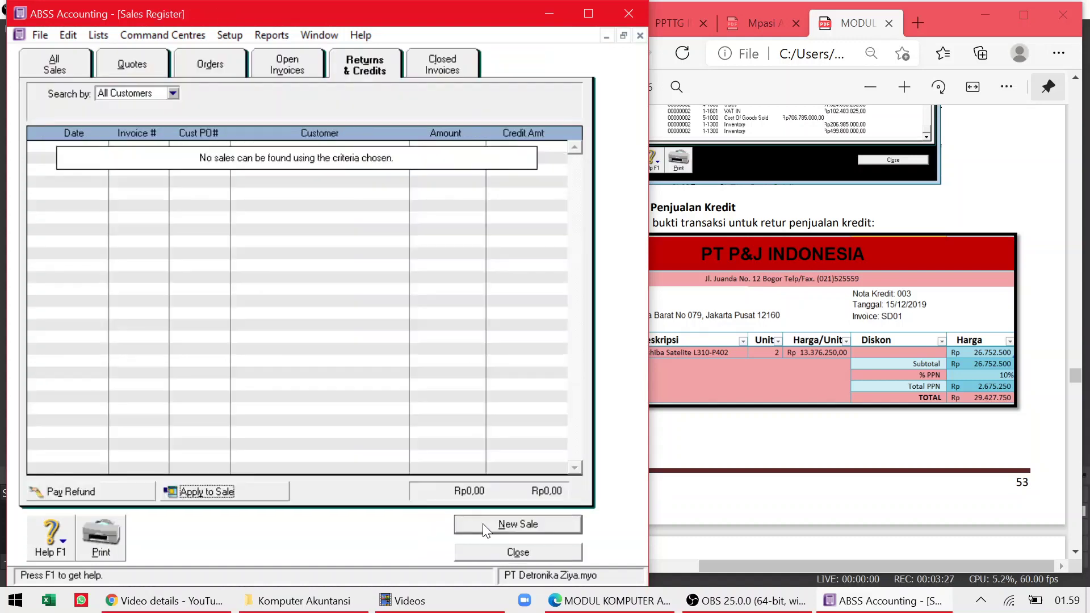
# Leave the sales register and review the 15/12/2019 return and credit entries at the end of the sales journal.
pyautogui.click(498, 550)
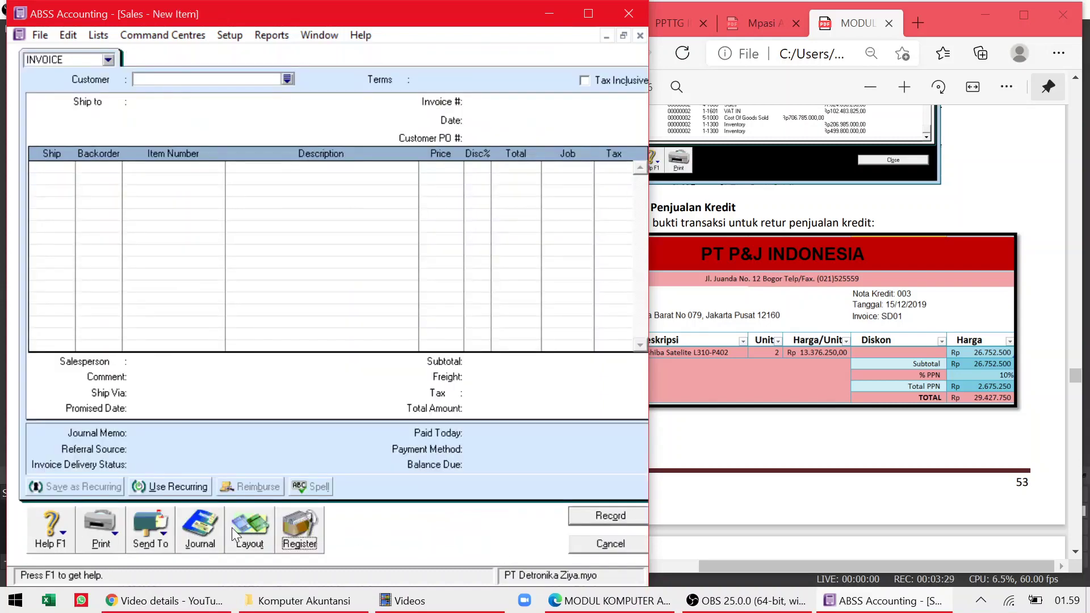
pyautogui.click(197, 531)
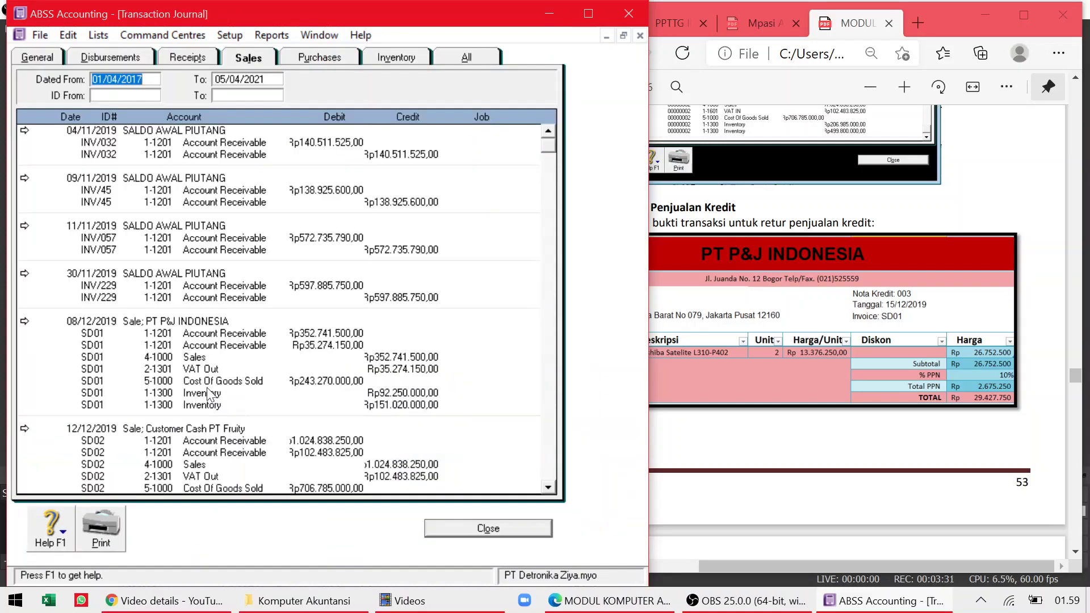
pyautogui.click(549, 492)
pyautogui.moveTo(550, 494); pyautogui.dragTo(549, 494)
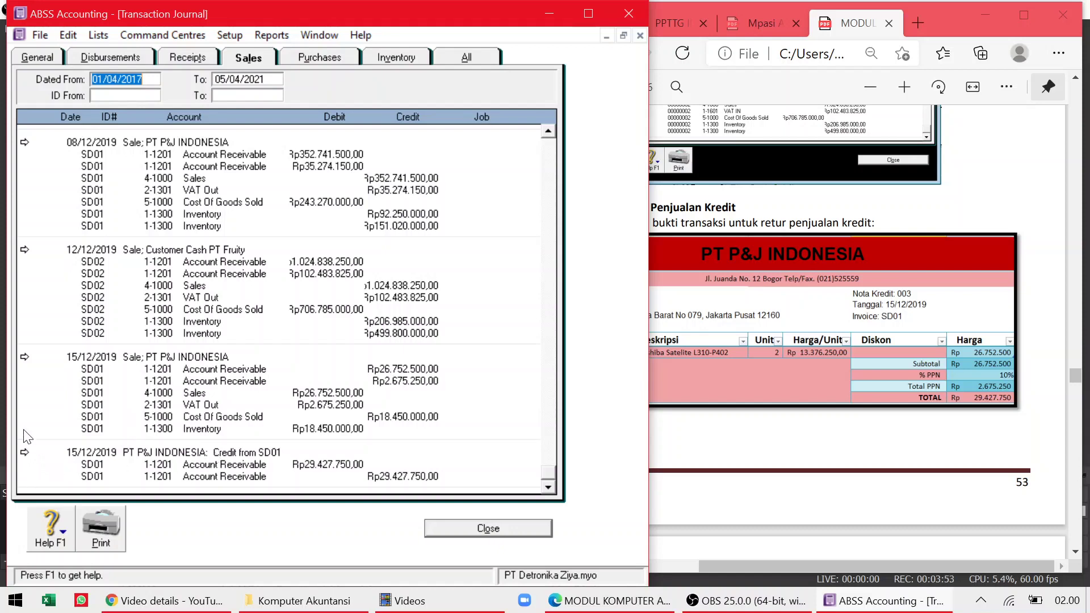
# View the details of the 15/12/2019 PT P&J INDONESIA return invoice from the sales journal, then return to the journal.
pyautogui.click(25, 360)
pyautogui.click(24, 357)
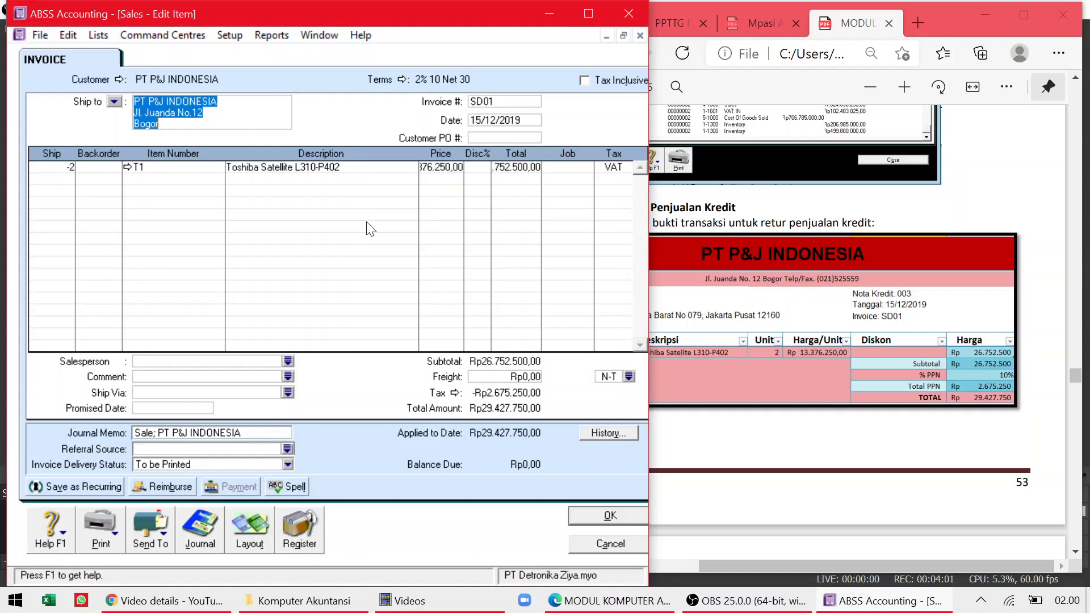
pyautogui.click(588, 522)
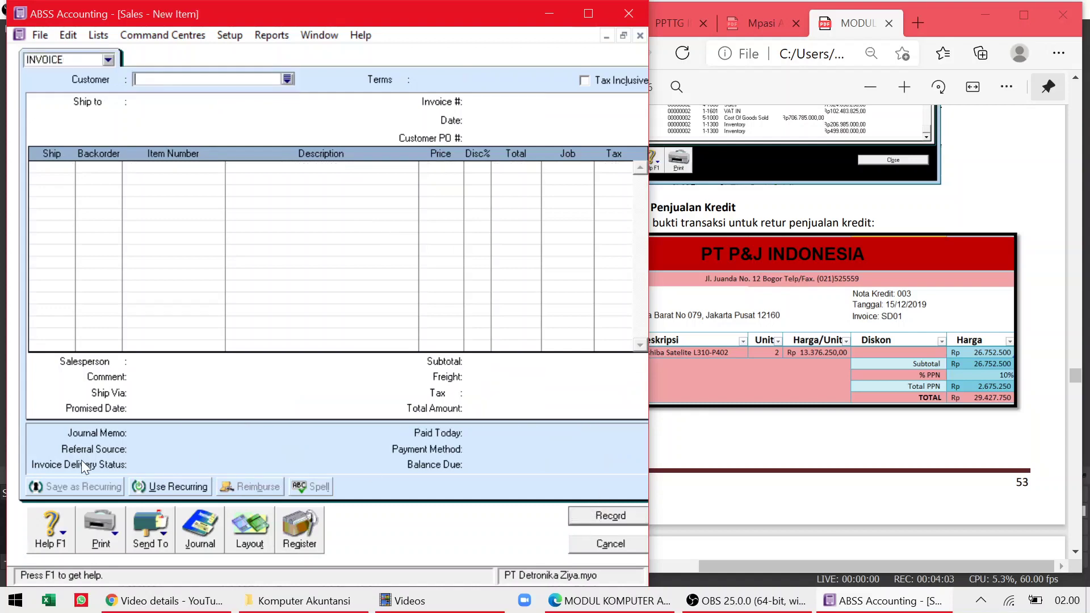
pyautogui.click(574, 539)
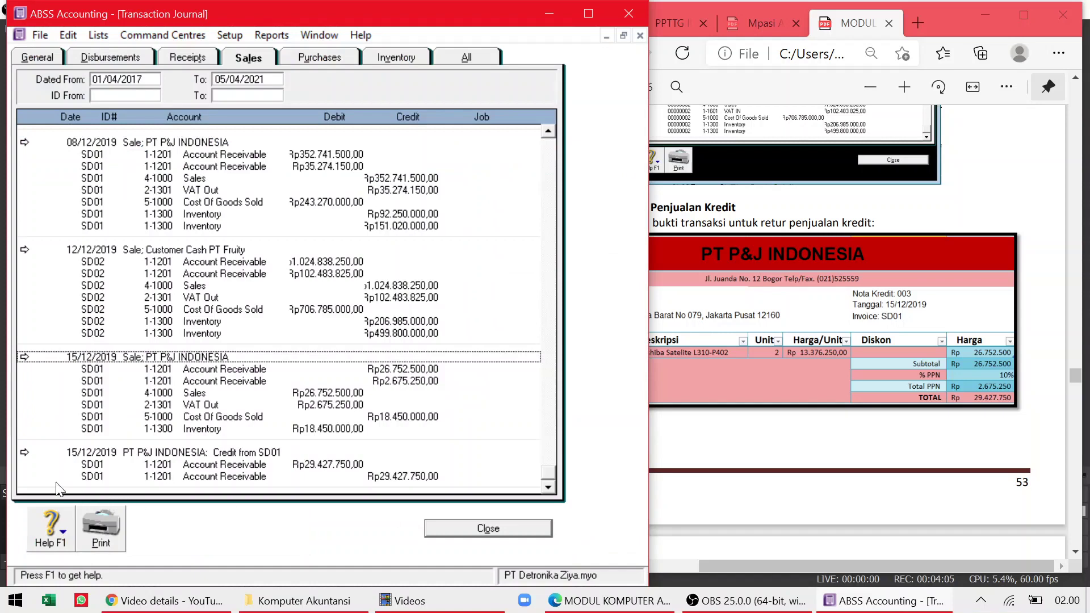
# Inspect the 15/12/2019 credit settlement and its editing options, and view the related return invoice without changing either.
pyautogui.doubleClick(25, 457)
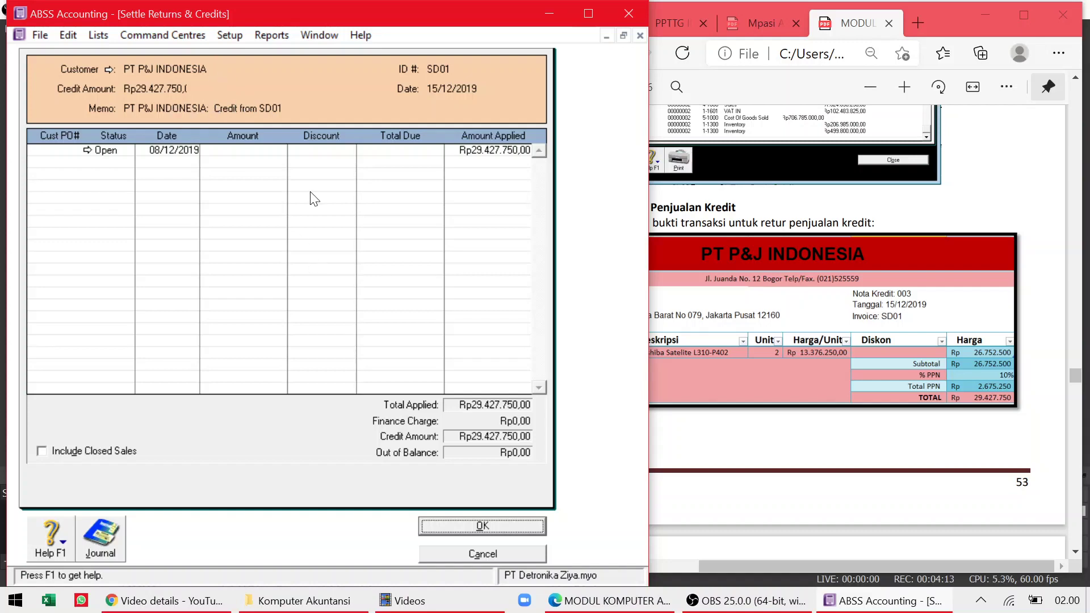
pyautogui.click(464, 554)
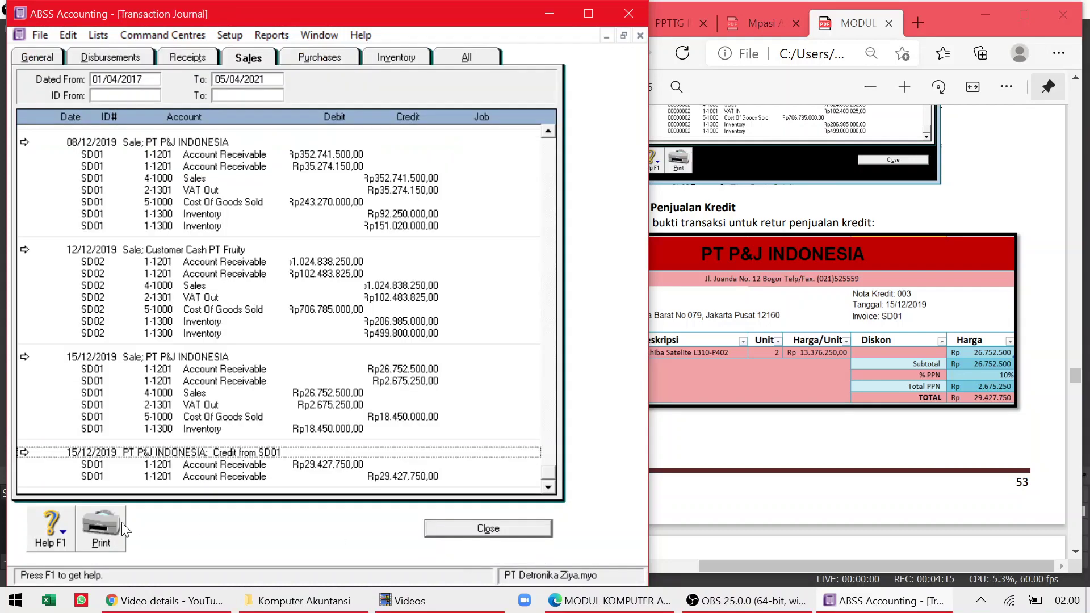
pyautogui.click(25, 453)
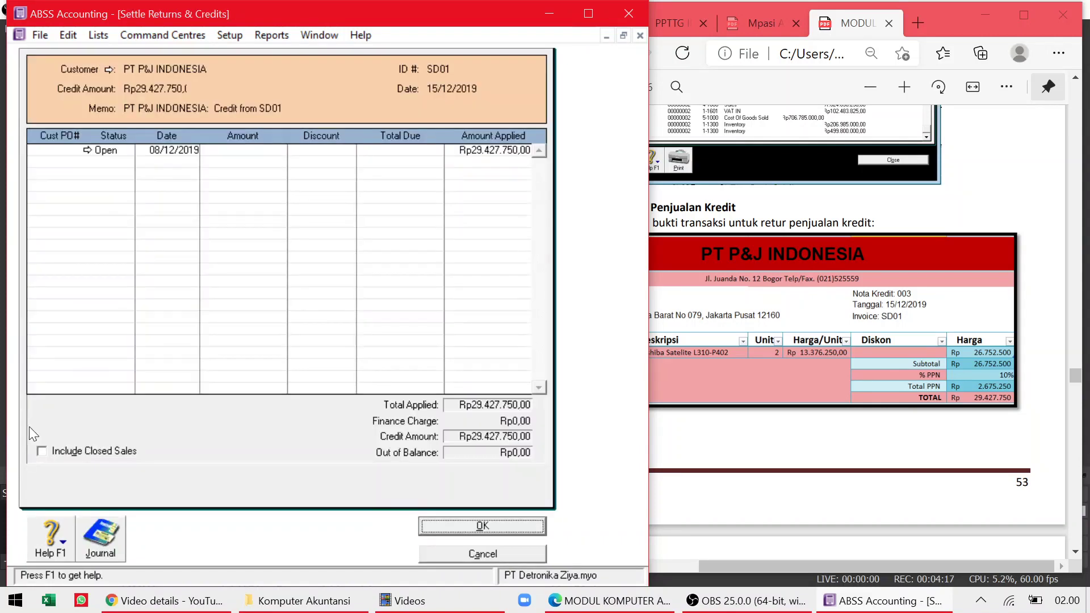
pyautogui.click(67, 40)
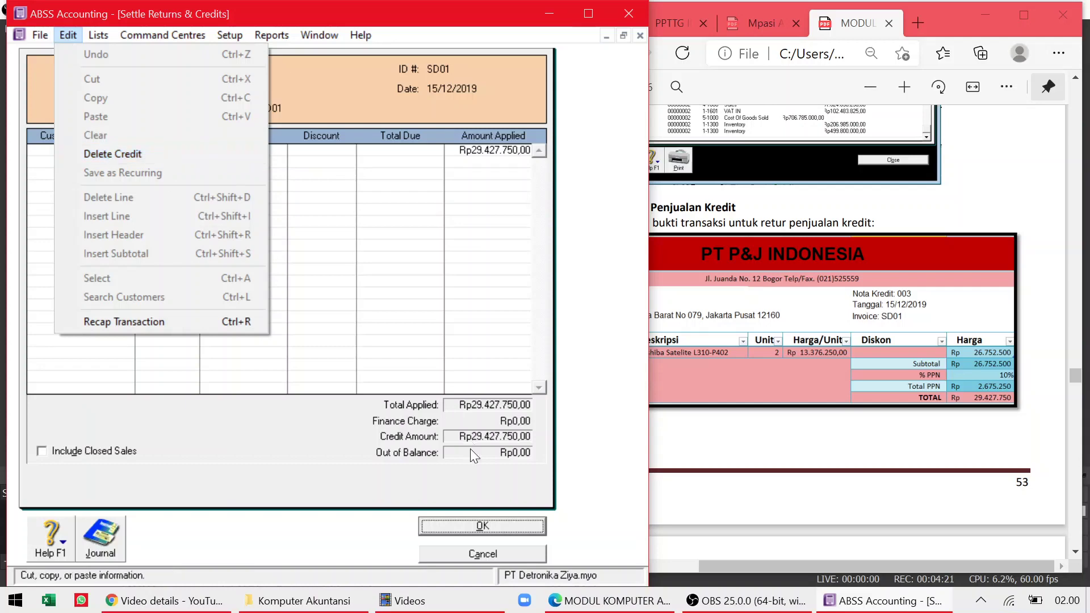
pyautogui.click(479, 531)
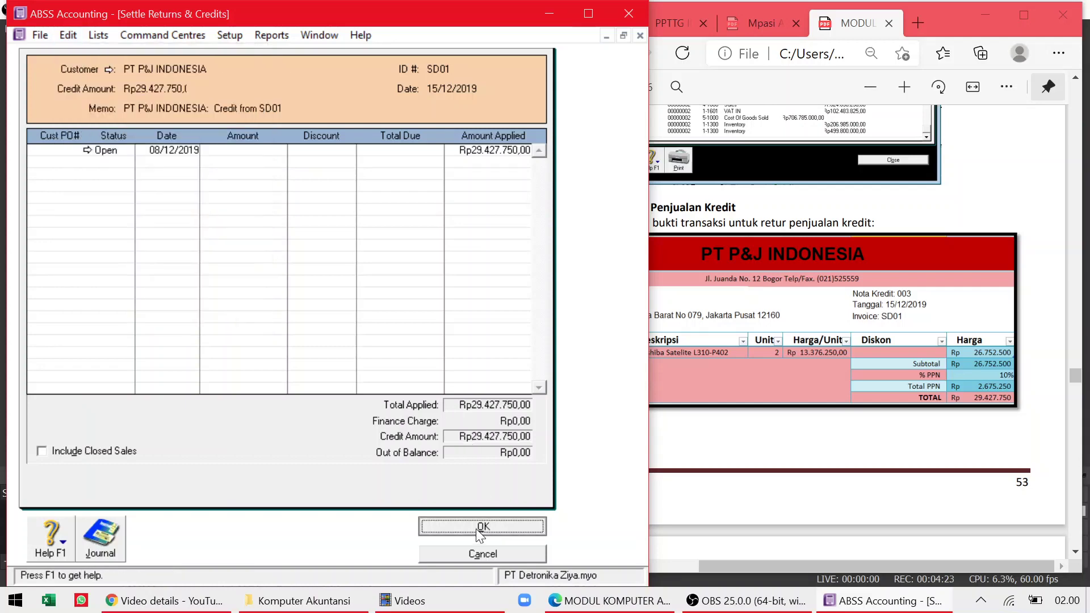
pyautogui.click(480, 531)
pyautogui.click(24, 357)
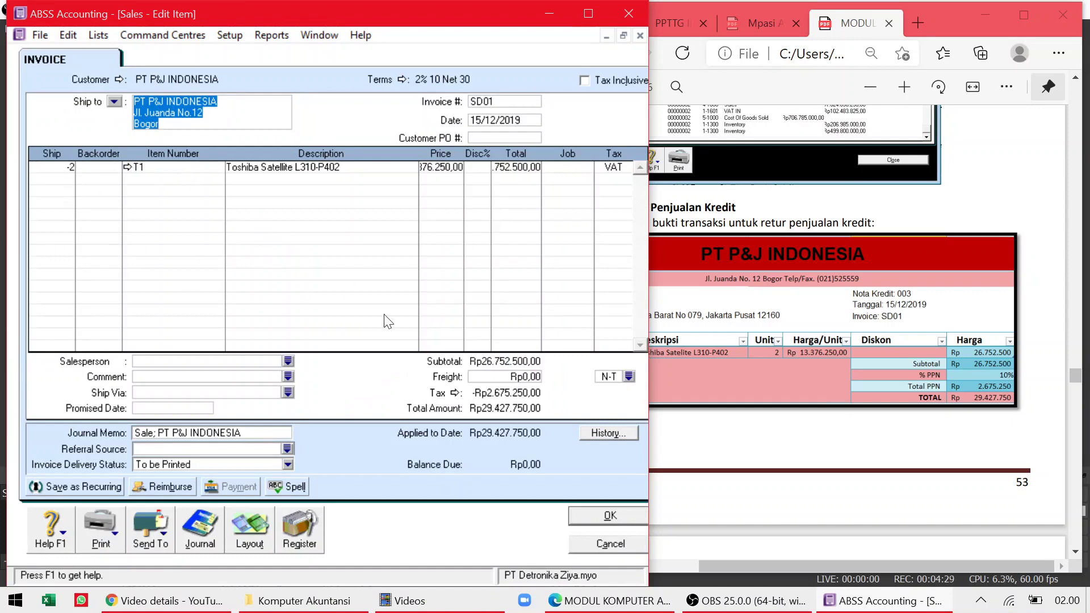
pyautogui.click(600, 545)
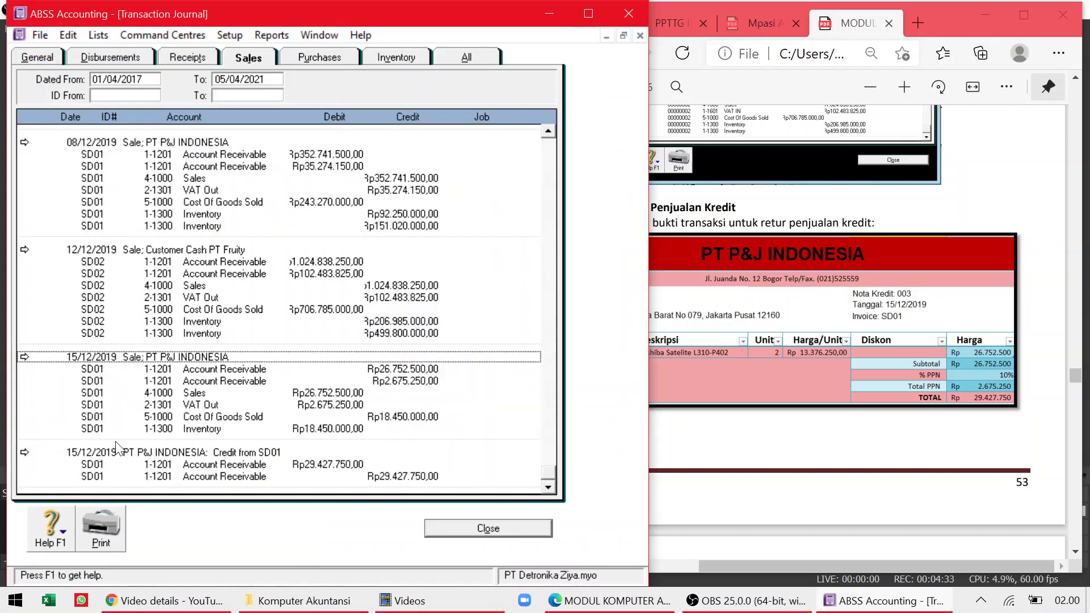